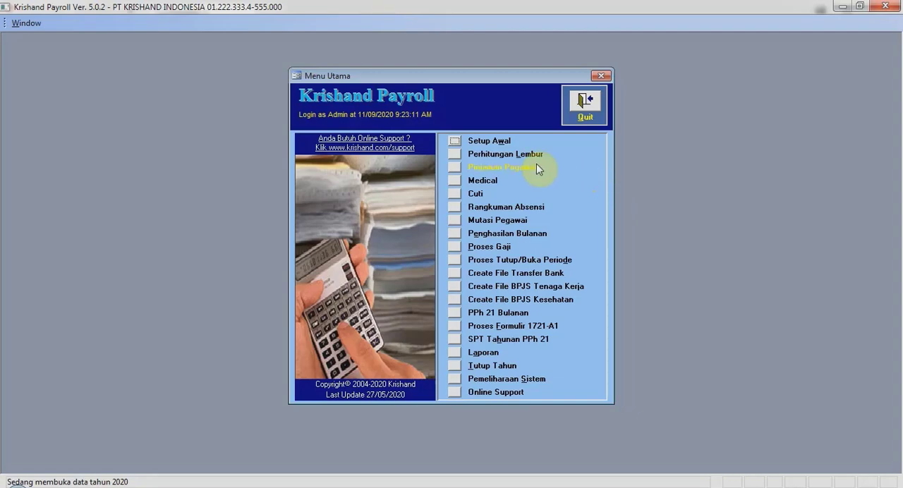
- Open the employee setup form (Setup Pegawai) from the initial setup options
{"action": "left_click", "coordinate": [455, 143]}
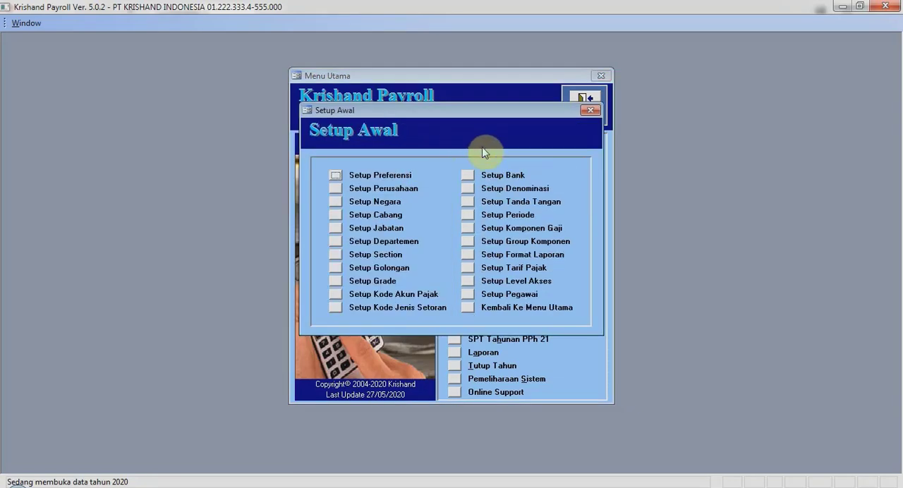
{"action": "left_click", "coordinate": [467, 293]}
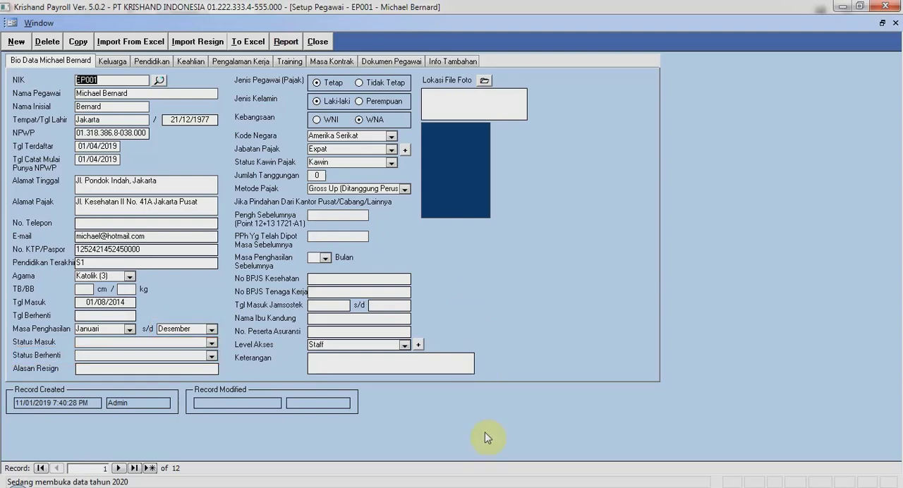
- Switch to Windows Explorer and open the template impor_pegawai_resign.xls from C:\krishand\payroll\502
{"action": "left_click", "coordinate": [502, 487]}
{"action": "left_click", "coordinate": [308, 286]}
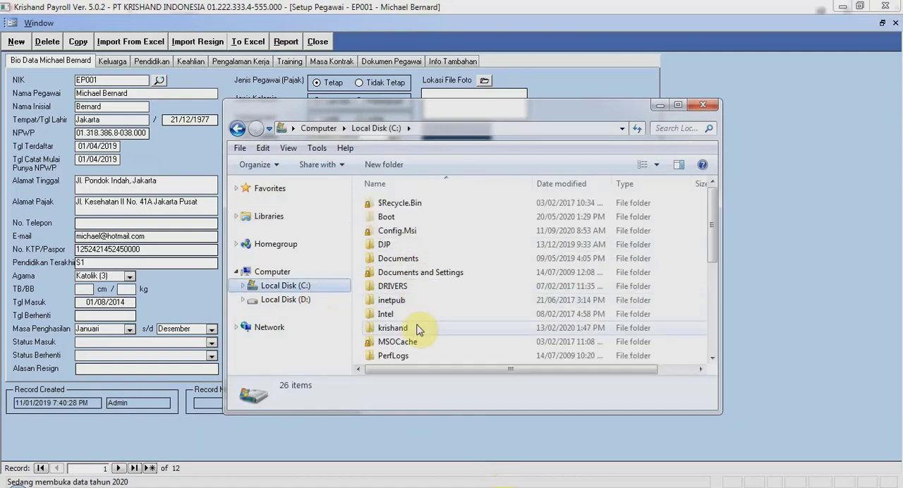
{"action": "double_click", "coordinate": [418, 329]}
{"action": "double_click", "coordinate": [412, 243]}
{"action": "double_click", "coordinate": [416, 210]}
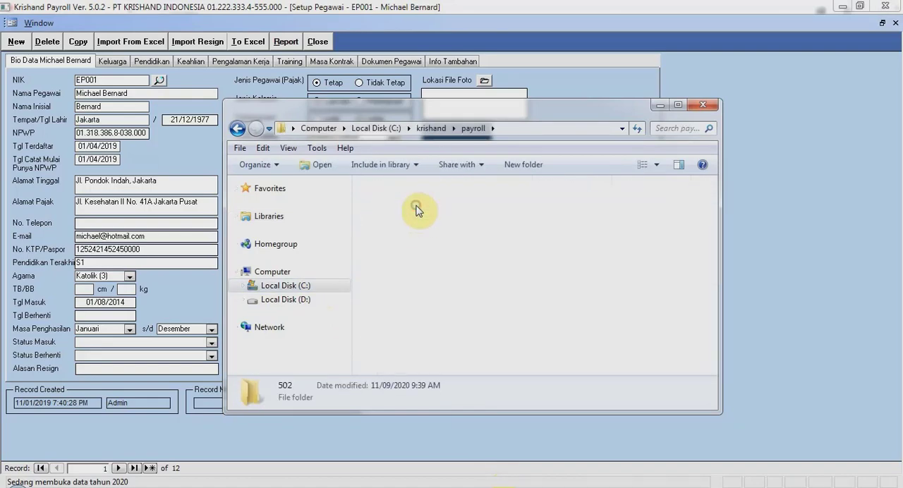
{"action": "scroll", "coordinate": [508, 331], "scroll_direction": "down", "scroll_amount": 2}
{"action": "left_click", "coordinate": [498, 301]}
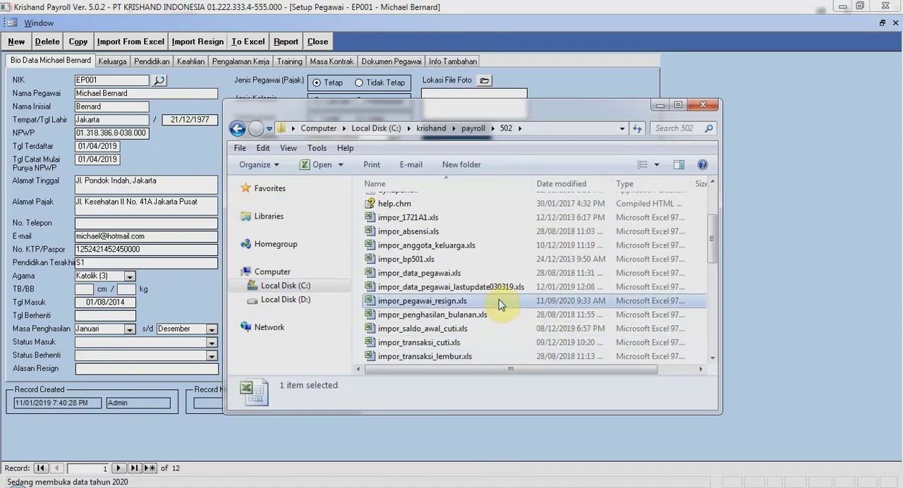
{"action": "double_click", "coordinate": [499, 301]}
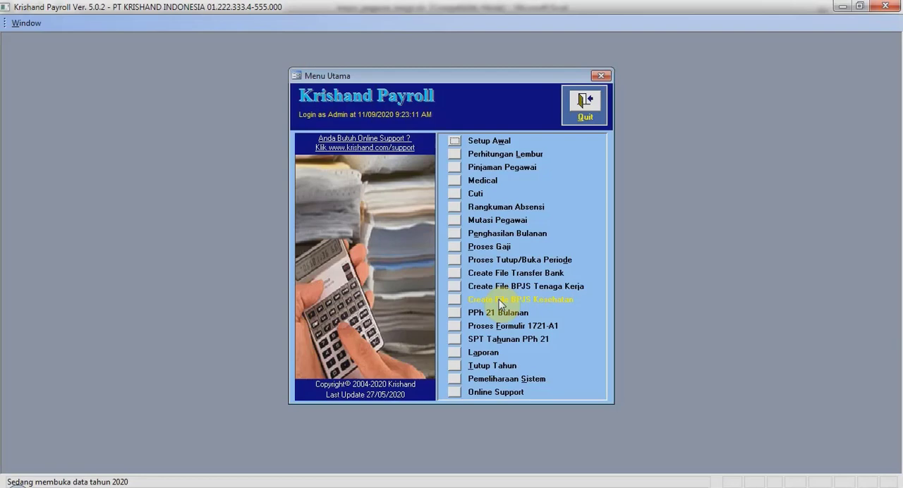
- Go to Setup Pegawai under Setup Awal in Krishand Payroll and open the import dialog for resigned employees
{"action": "left_click", "coordinate": [454, 142]}
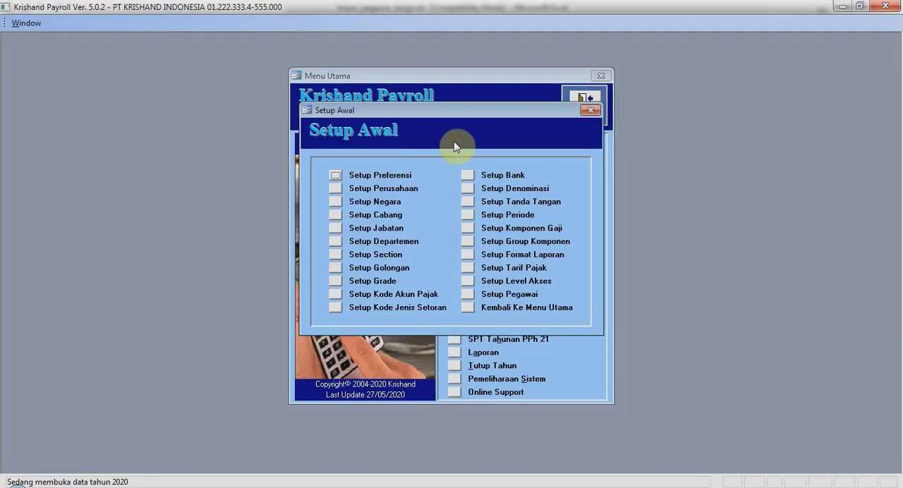
{"action": "left_click", "coordinate": [466, 292]}
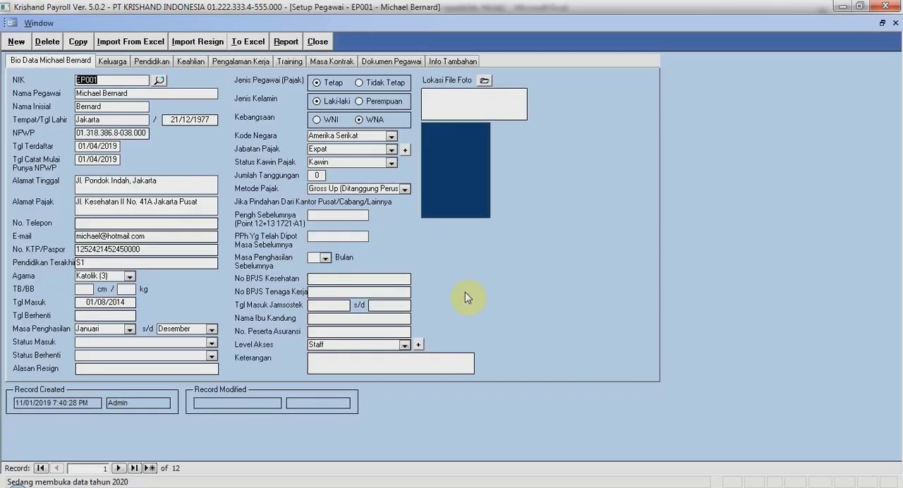
{"action": "left_click", "coordinate": [213, 42]}
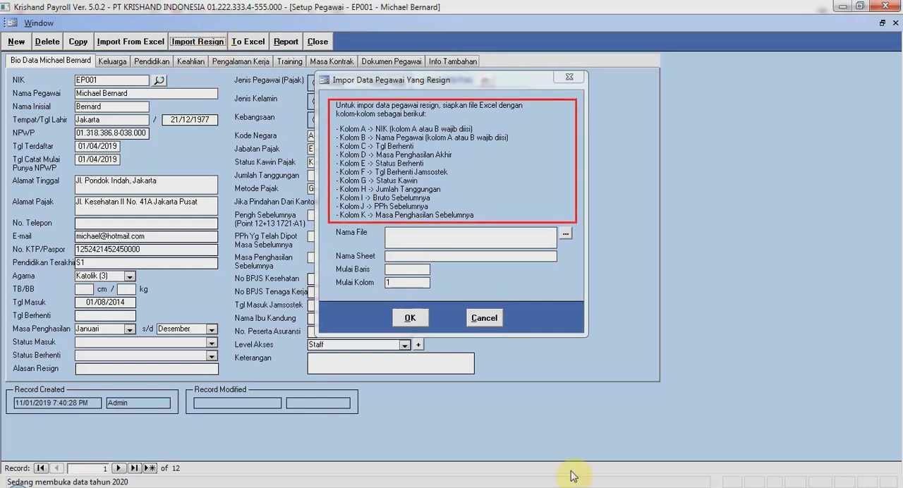
- In a new Excel workbook, enter row 1 headers NIK, Nama Pegawai, Tanggal berhenti, Masa Penghasilan Akhir, Status Berhenti and Tanggal Berhenti Jamsostek
{"action": "type", "text": "NIK"}
{"action": "key", "text": "Tab"}
{"action": "type", "text": "Nama Pegawai"}
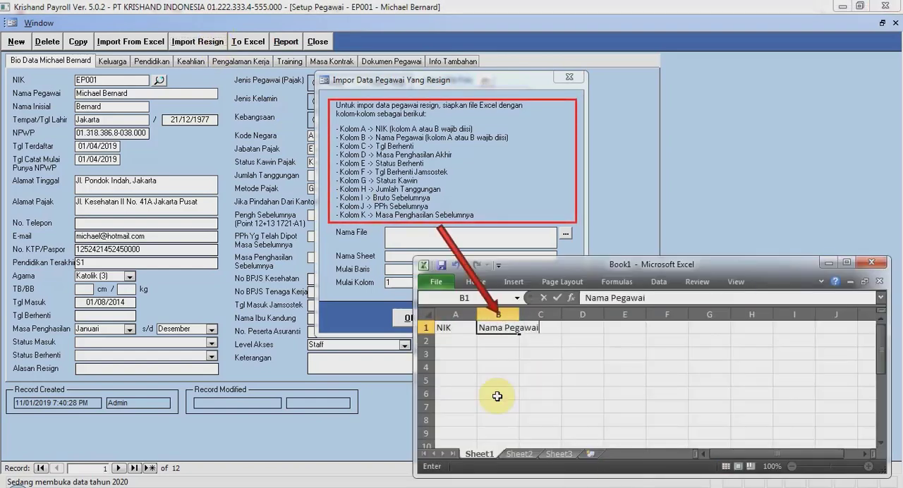
{"action": "key", "text": "Tab"}
{"action": "type", "text": "Tanggal berhenti"}
{"action": "key", "text": "Tab"}
{"action": "type", "text": "Masa Penghasilan Akhir"}
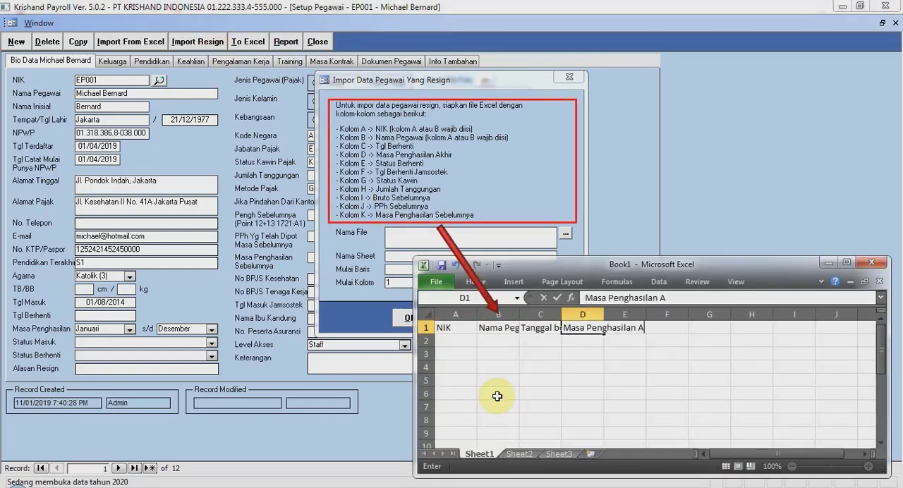
{"action": "key", "text": "Tab"}
{"action": "type", "text": "Status Berhenti"}
{"action": "key", "text": "Tab"}
{"action": "type", "text": "Tanggal Be"}
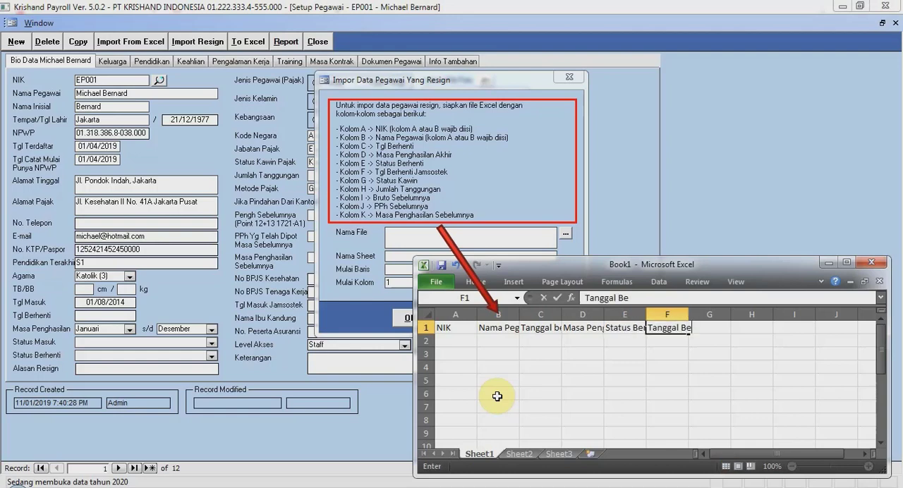
{"action": "type", "text": "rhenti Jamsostek"}
- Autofit the widths of all the header columns in Sheet1 to their text
{"action": "left_click", "coordinate": [426, 315]}
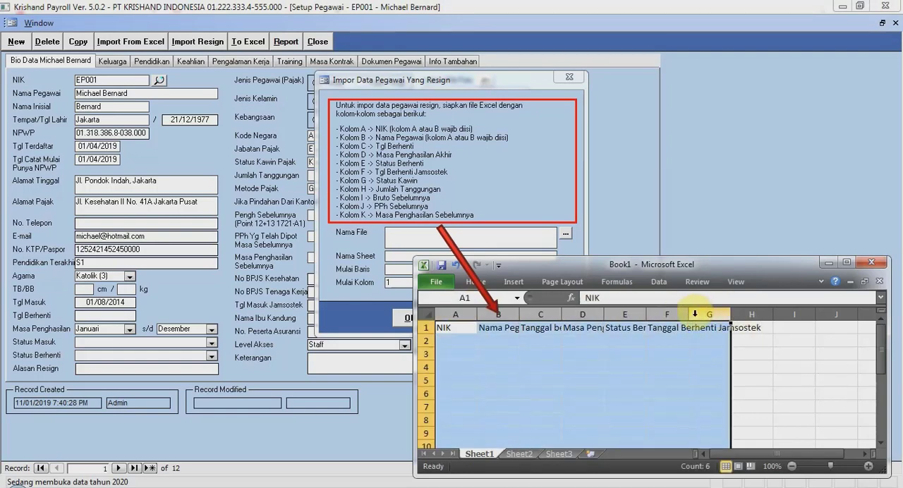
{"action": "double_click", "coordinate": [689, 314]}
{"action": "left_click", "coordinate": [738, 364]}
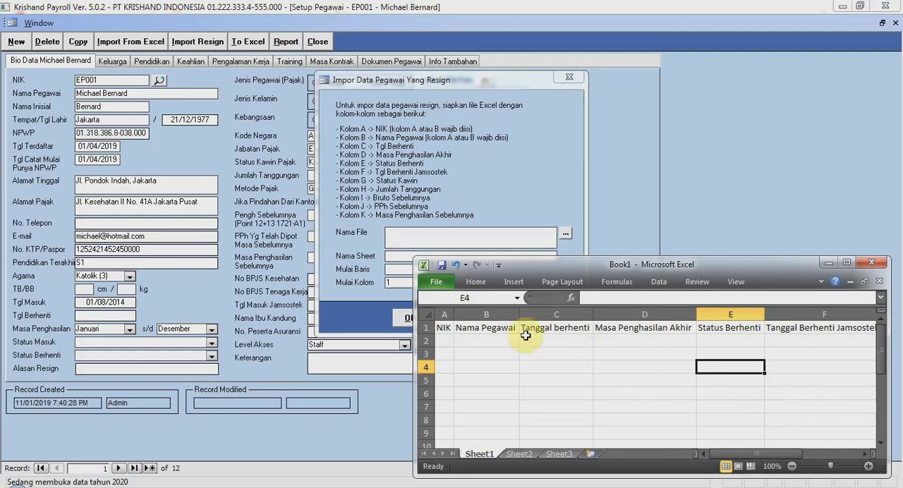
- Review the columns NIK through Status Berhenti one by one for the data each requires
{"action": "left_click", "coordinate": [440, 314]}
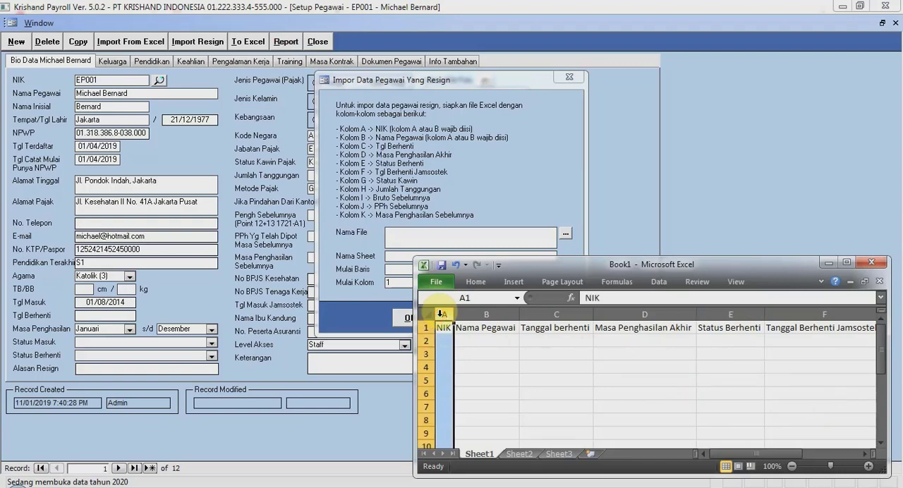
{"action": "left_click", "coordinate": [469, 315]}
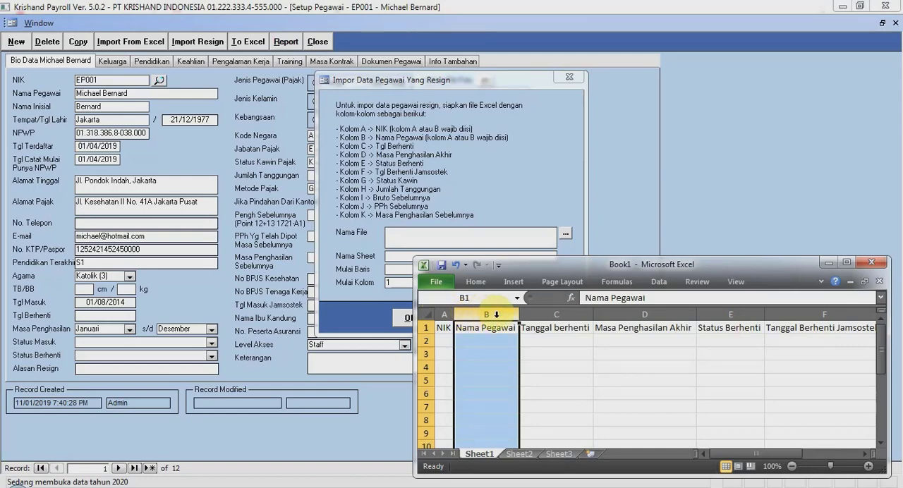
{"action": "left_click", "coordinate": [542, 315]}
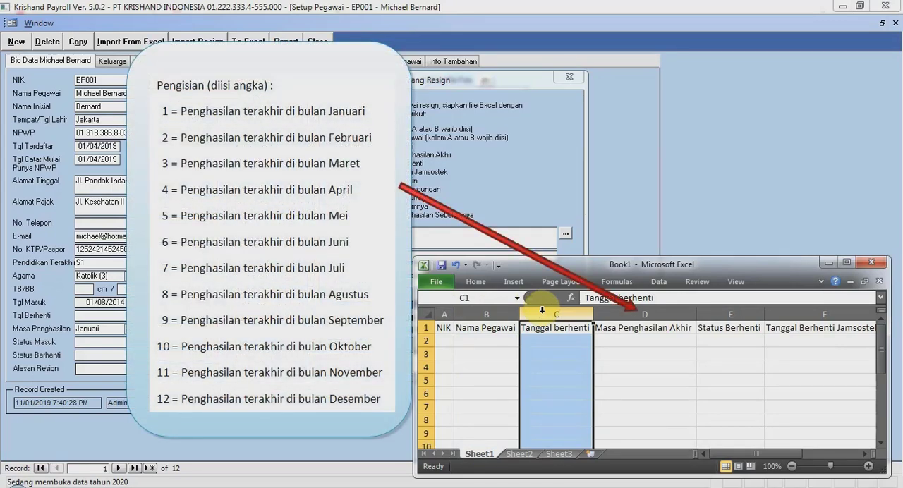
{"action": "left_click", "coordinate": [621, 312]}
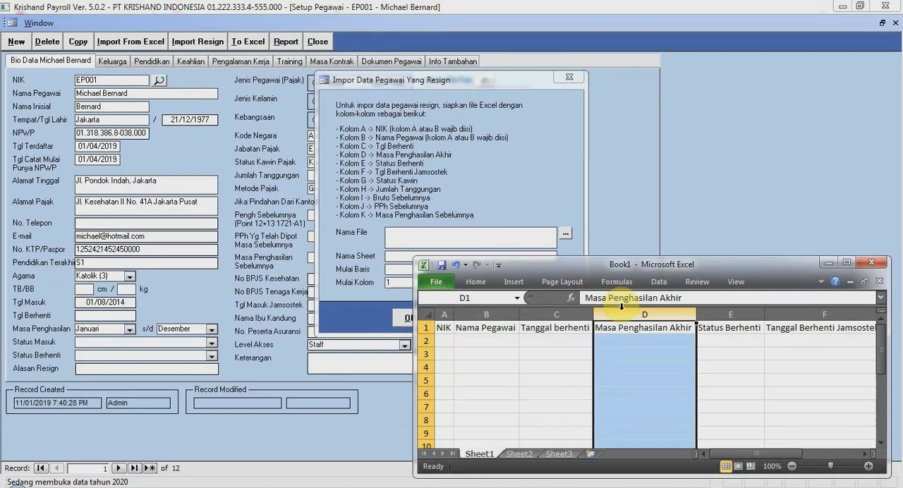
{"action": "left_click", "coordinate": [727, 312]}
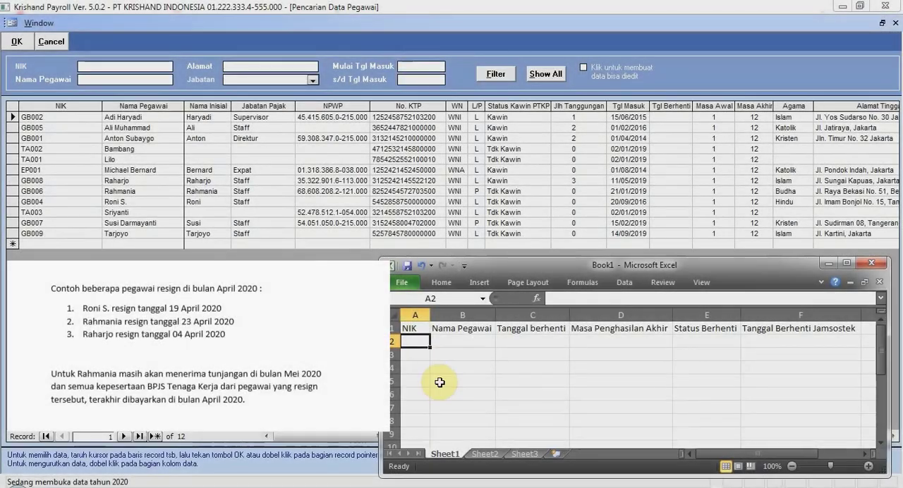
- Fill row 2 with the first resigned employee's NIK and name, stop date 19/04/2020, last income period 4, status 1 and Jamsostek date 19/04/2020
{"action": "type", "text": "GB004"}
{"action": "key", "text": "Tab"}
{"action": "type", "text": "Roni S."}
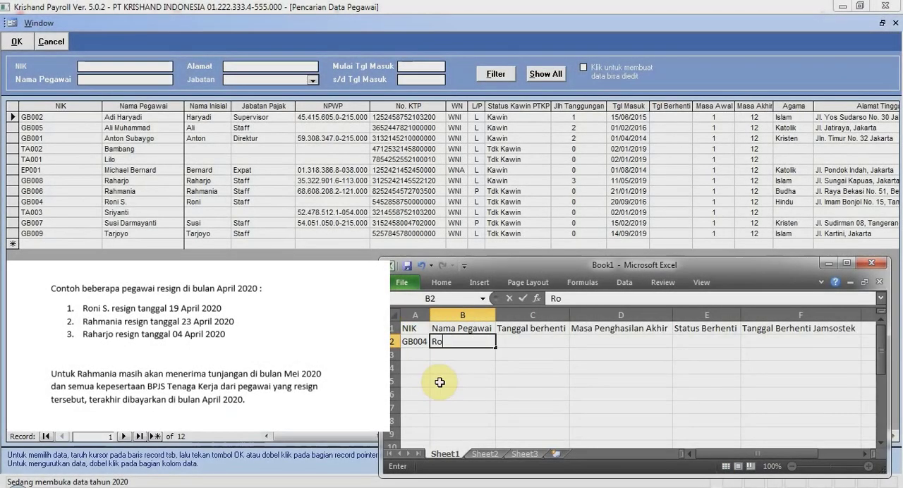
{"action": "key", "text": "Tab"}
{"action": "type", "text": "19/04/2020"}
{"action": "key", "text": "Tab"}
{"action": "type", "text": "4"}
{"action": "key", "text": "Tab"}
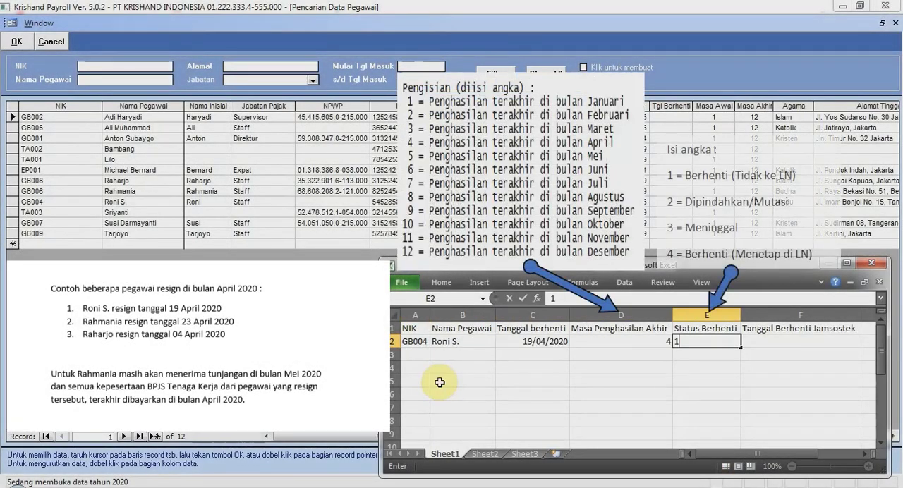
{"action": "type", "text": "1"}
{"action": "key", "text": "Tab"}
{"action": "type", "text": "19/04/2020"}
{"action": "key", "text": "Return"}
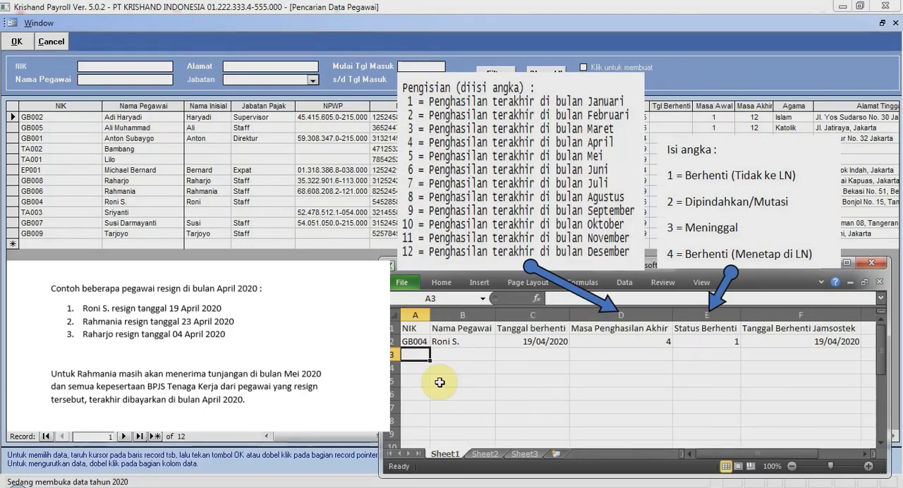
- Fill row 3 with the second employee's NIK and name, stop date 23/04/2020, last income period 5, status 1 and Jamsostek date 23/04/2020
{"action": "type", "text": "GB006"}
{"action": "key", "text": "Tab"}
{"action": "type", "text": "Rahmania"}
{"action": "key", "text": "Tab"}
{"action": "type", "text": "23/04/2020"}
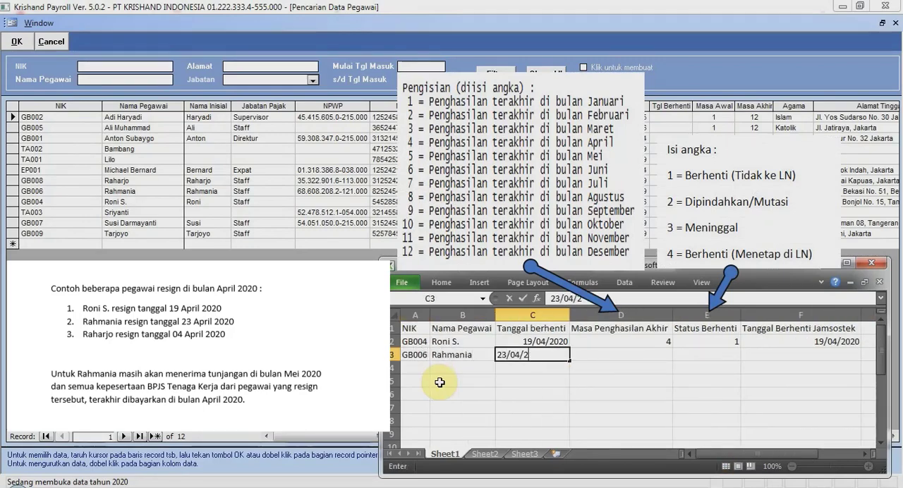
{"action": "key", "text": "Tab"}
{"action": "type", "text": "5"}
{"action": "key", "text": "Tab"}
{"action": "type", "text": "1"}
{"action": "key", "text": "Tab"}
{"action": "type", "text": "23/04/2020"}
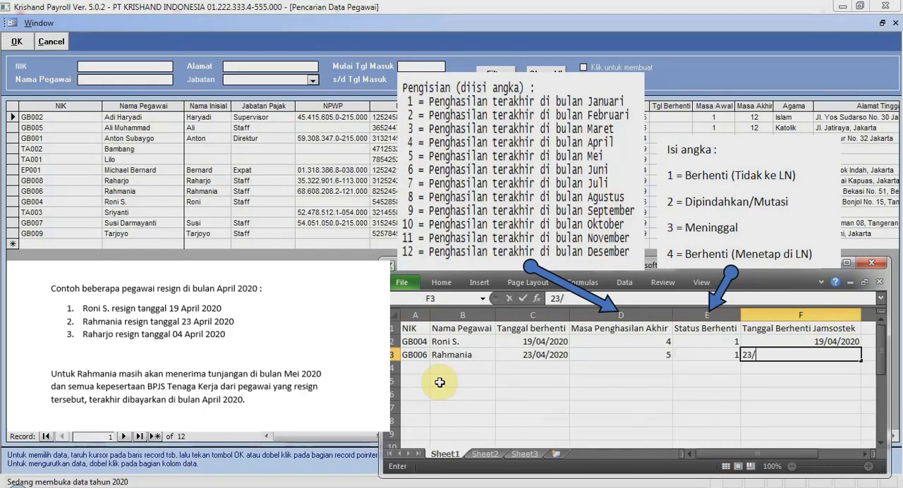
{"action": "key", "text": "Return"}
- Fill row 4 with the third employee's NIK and name, stop date 04/04/2020, last income period 4, status 1 and Jamsostek date 04/04/2020
{"action": "type", "text": "GB008"}
{"action": "key", "text": "Tab"}
{"action": "type", "text": "Raharjo"}
{"action": "key", "text": "Tab"}
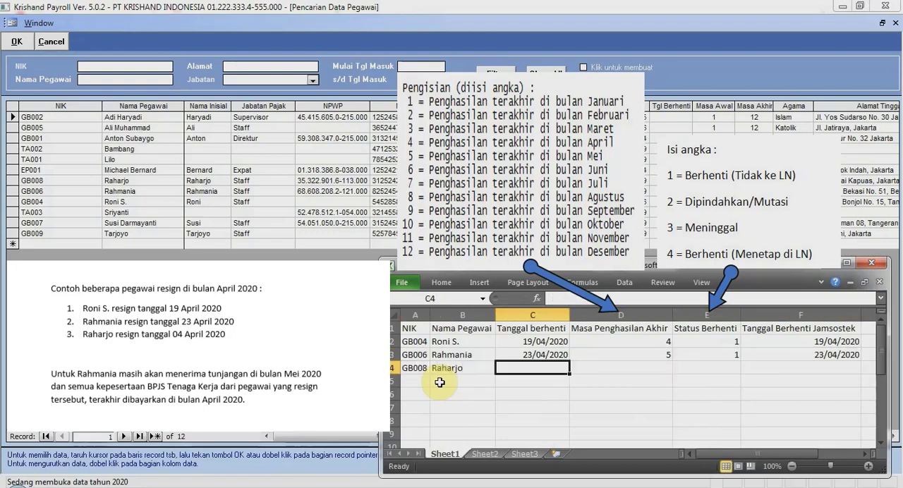
{"action": "type", "text": "04/04/2020"}
{"action": "key", "text": "Tab"}
{"action": "type", "text": "4\t1"}
{"action": "key", "text": "Tab"}
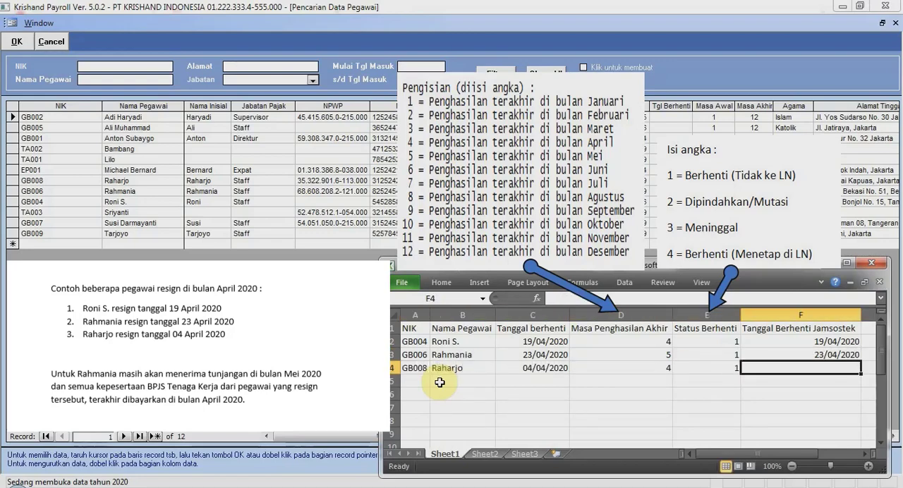
{"action": "type", "text": "04/04/2020"}
{"action": "key", "text": "Return"}
{"action": "key", "text": "Return"}
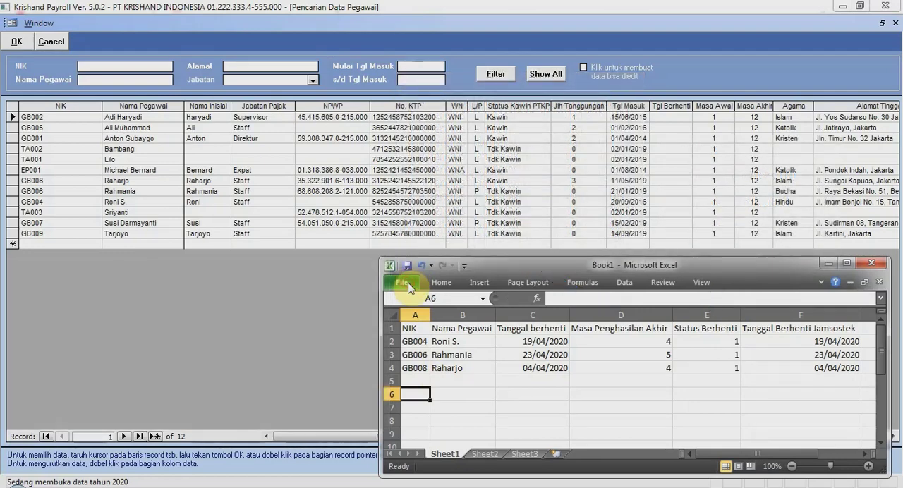
- Save the workbook as Impor_resign in the folder D:\Krishand\payroll\502
{"action": "left_click", "coordinate": [407, 283]}
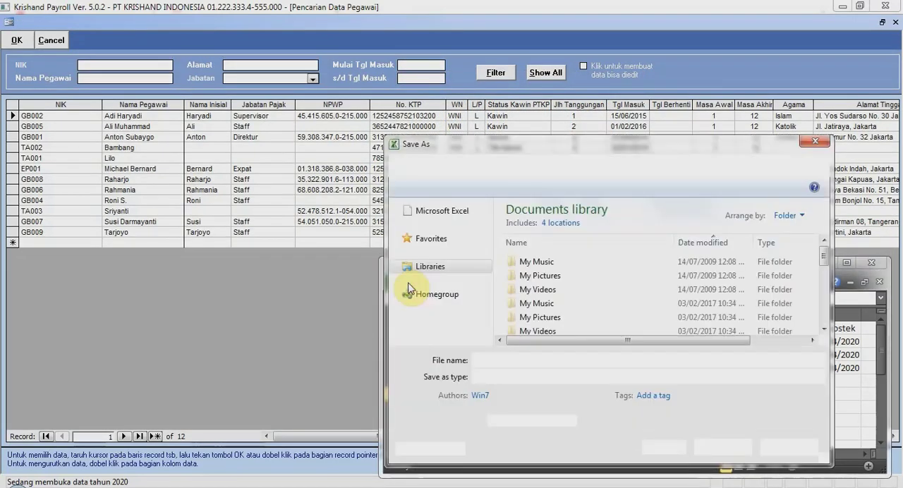
{"action": "left_click", "coordinate": [415, 374]}
{"action": "double_click", "coordinate": [593, 274]}
{"action": "left_click", "coordinate": [573, 308]}
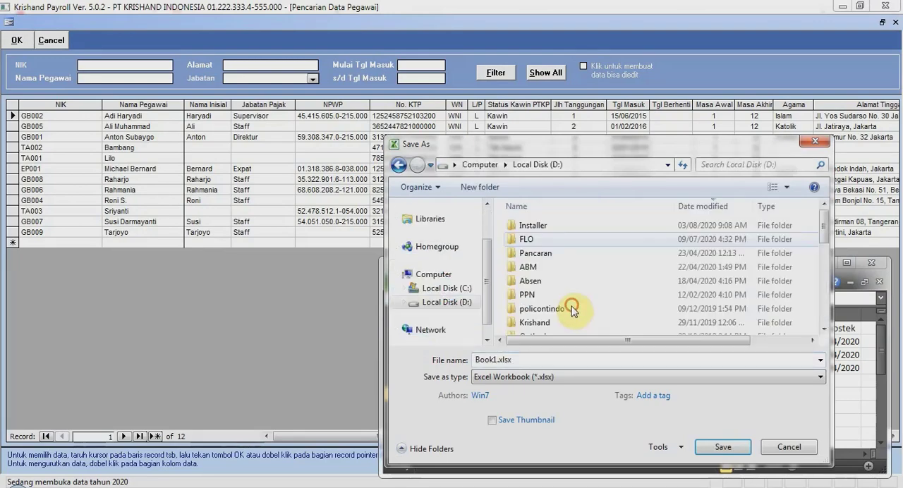
{"action": "key", "text": "k"}
{"action": "key", "text": "Return"}
{"action": "key", "text": "p"}
{"action": "key", "text": "Return"}
{"action": "key", "text": "5"}
{"action": "key", "text": "Return"}
{"action": "left_click", "coordinate": [572, 359]}
{"action": "type", "text": "impor"}
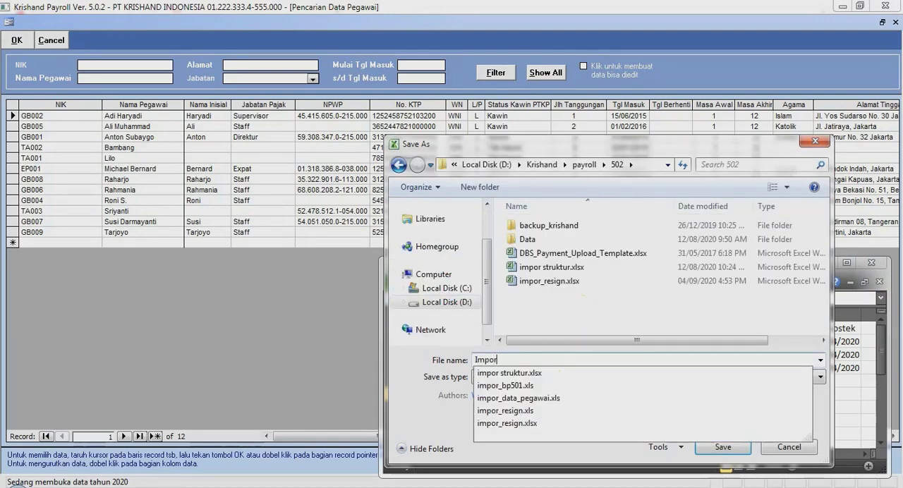
{"action": "type", "text": "_resign"}
{"action": "left_click", "coordinate": [723, 446]}
{"action": "left_click", "coordinate": [642, 254]}
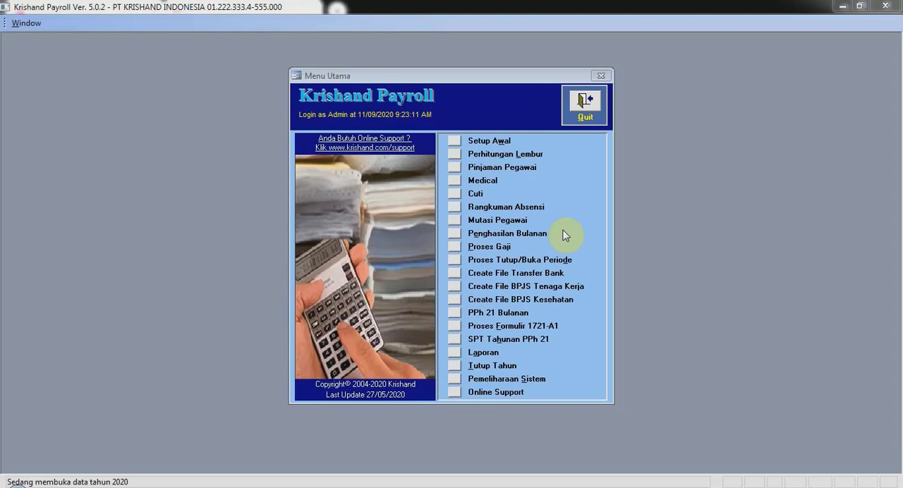
- Open the resigned-employee import form from the employee setup (Setup Pegawai)
{"action": "left_click", "coordinate": [457, 144]}
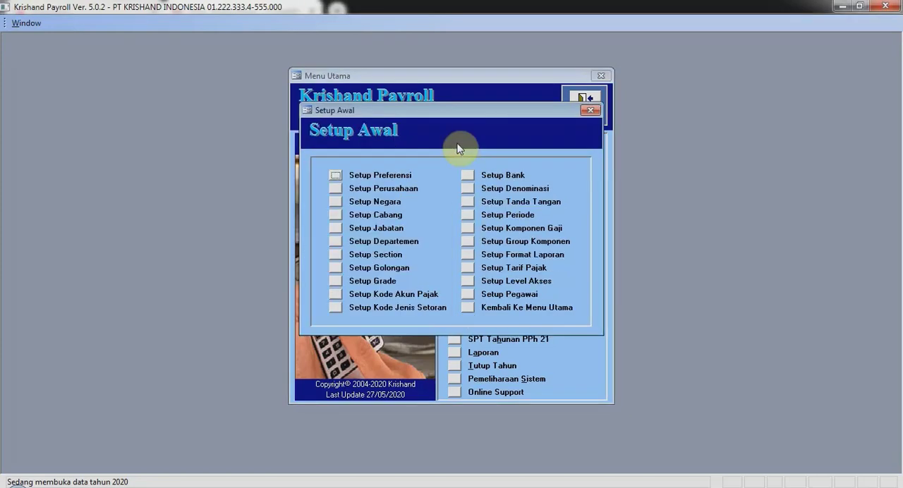
{"action": "left_click", "coordinate": [471, 295]}
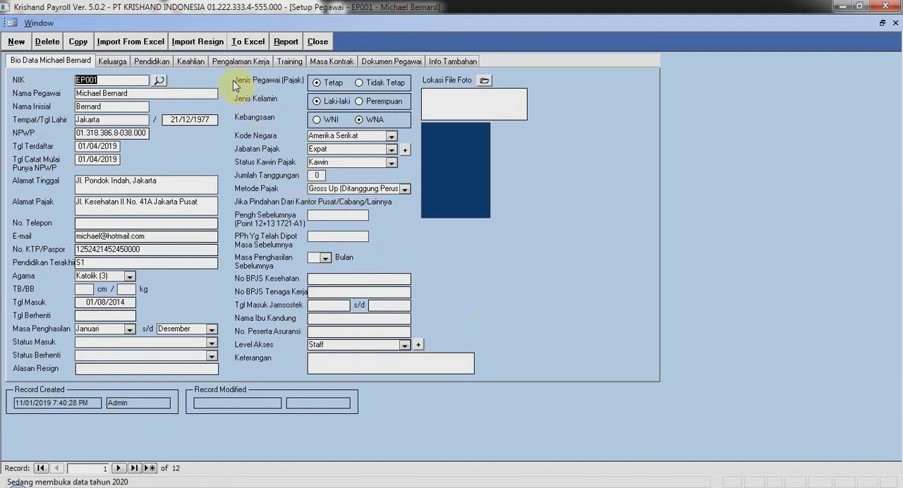
{"action": "left_click", "coordinate": [218, 49]}
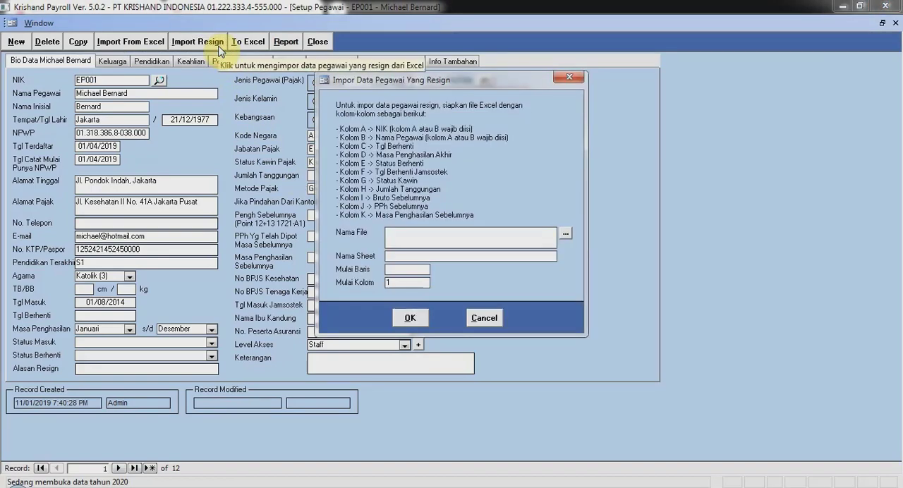
- Choose impor_resign.xlsx from D:\Krishand\payroll\502 as the Excel file to import
{"action": "left_click", "coordinate": [567, 234]}
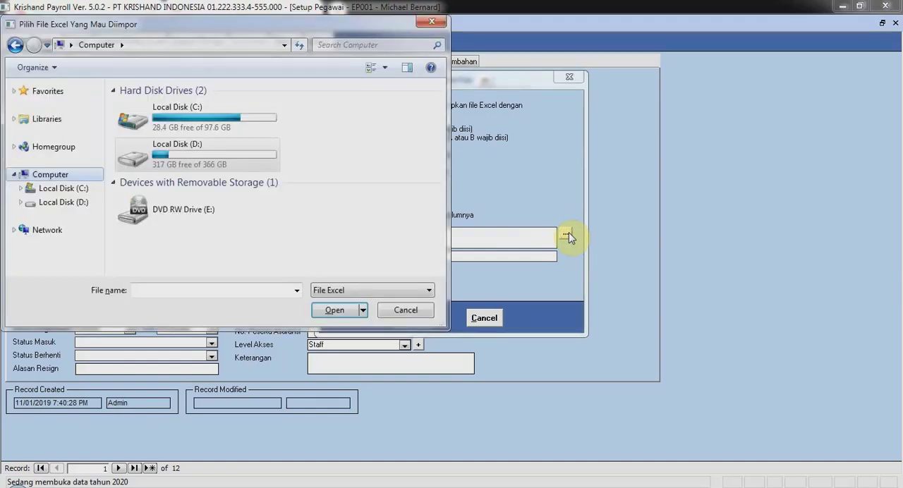
{"action": "left_click", "coordinate": [67, 202]}
{"action": "left_click", "coordinate": [122, 200]}
{"action": "key", "text": "k"}
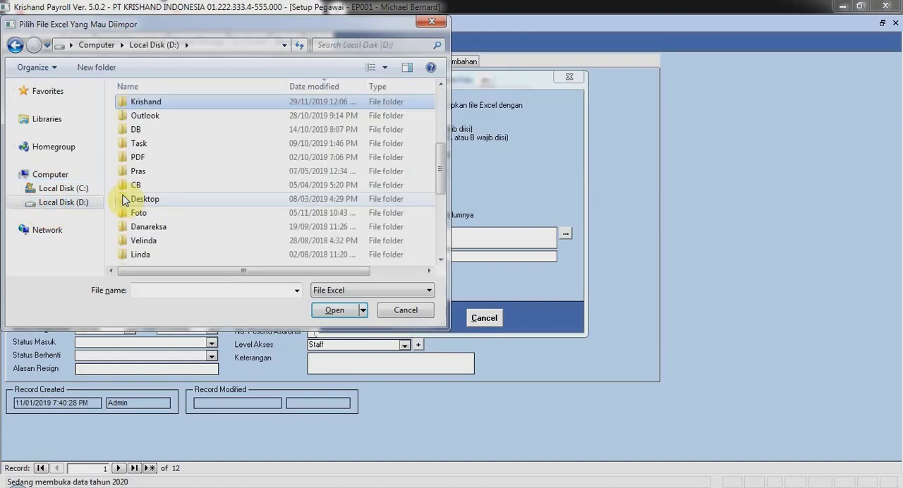
{"action": "key", "text": "Return"}
{"action": "key", "text": "p"}
{"action": "key", "text": "Return"}
{"action": "key", "text": "5"}
{"action": "key", "text": "Return"}
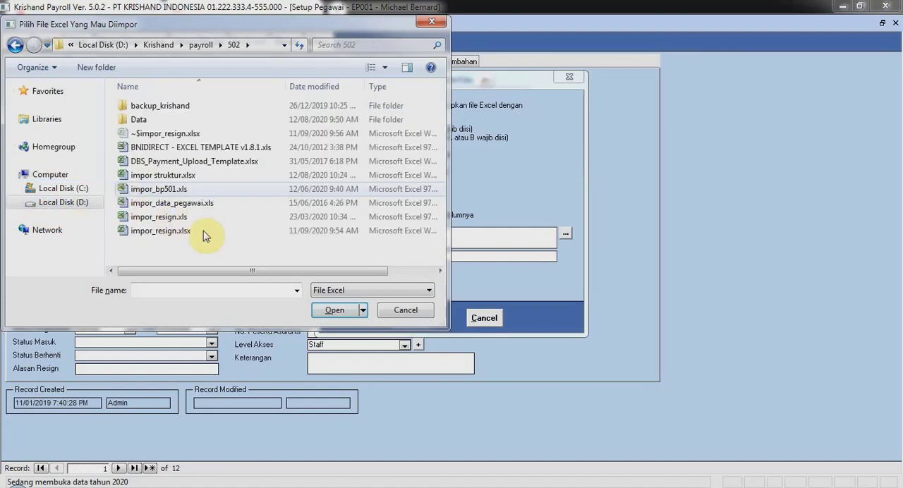
{"action": "left_click", "coordinate": [203, 235]}
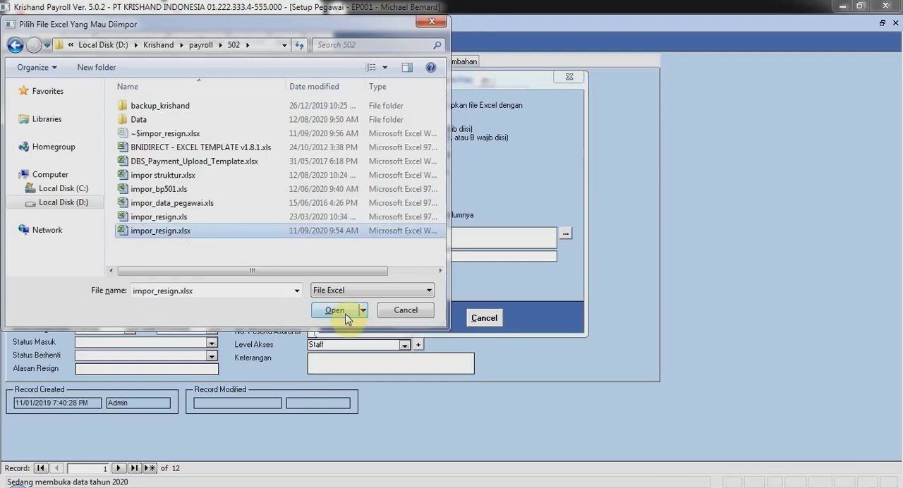
{"action": "left_click", "coordinate": [346, 315]}
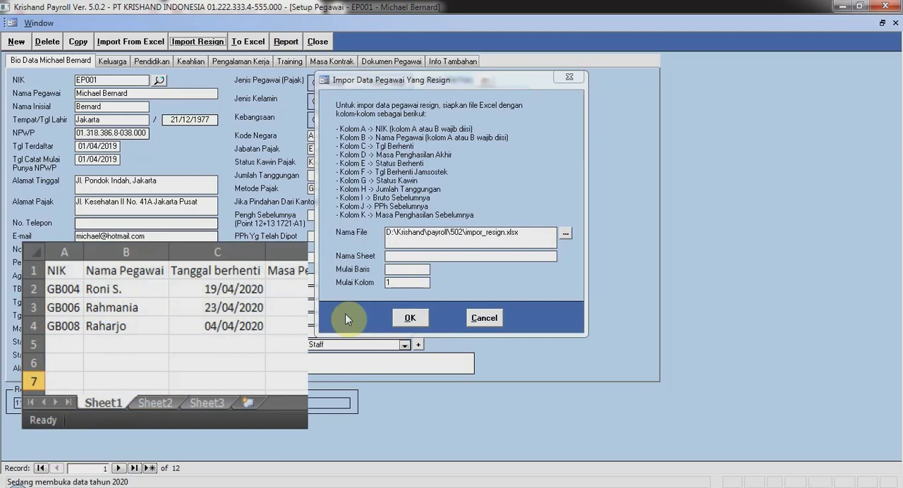
- Specify Sheet1 as the source sheet, with the data starting at row 2 and column 1
{"action": "left_click", "coordinate": [433, 258]}
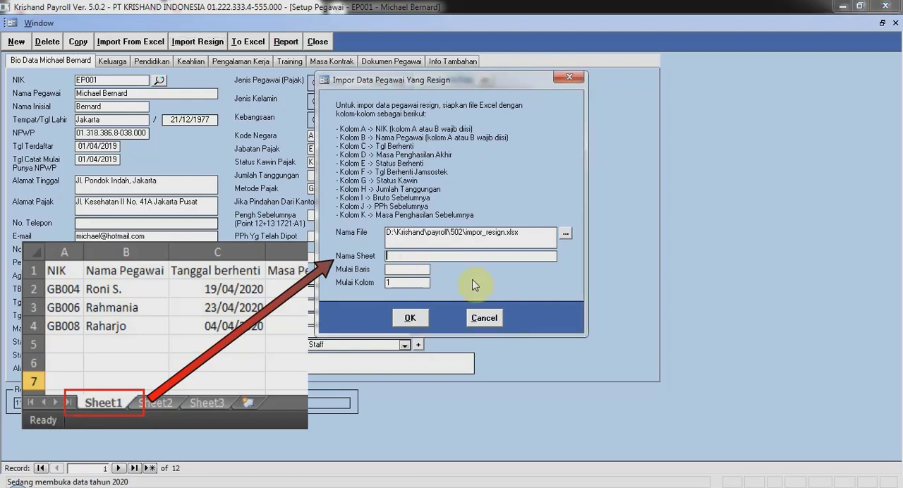
{"action": "type", "text": "Sheet1"}
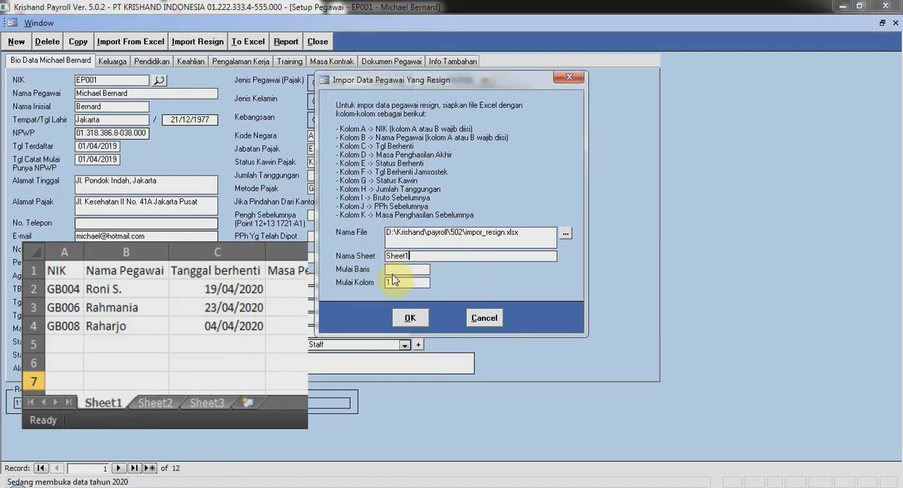
{"action": "left_click", "coordinate": [393, 269]}
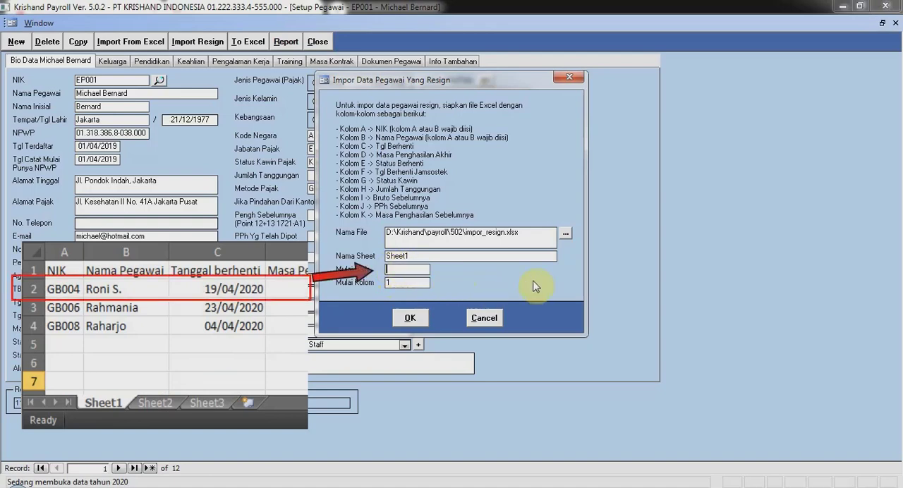
{"action": "type", "text": "2"}
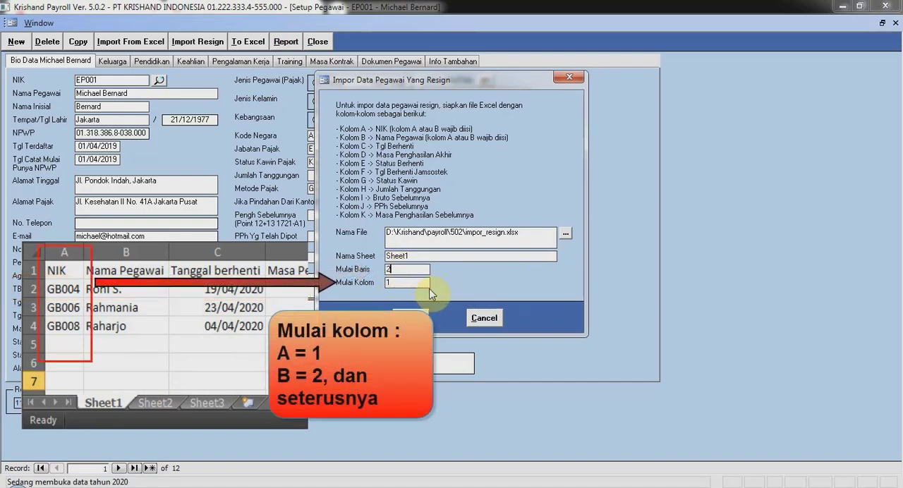
{"action": "left_click", "coordinate": [427, 285]}
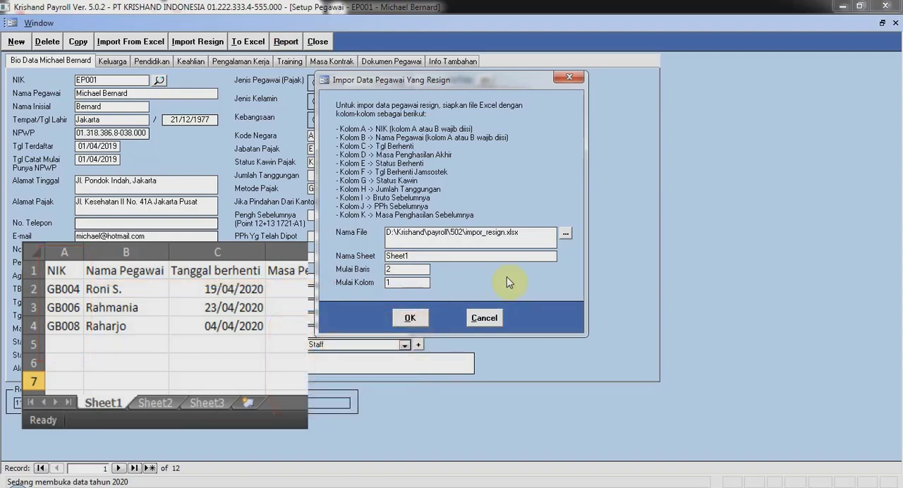
- Run the resigned-employee import and open the employee search list to check the stop dates and last income periods
{"action": "left_click", "coordinate": [413, 318]}
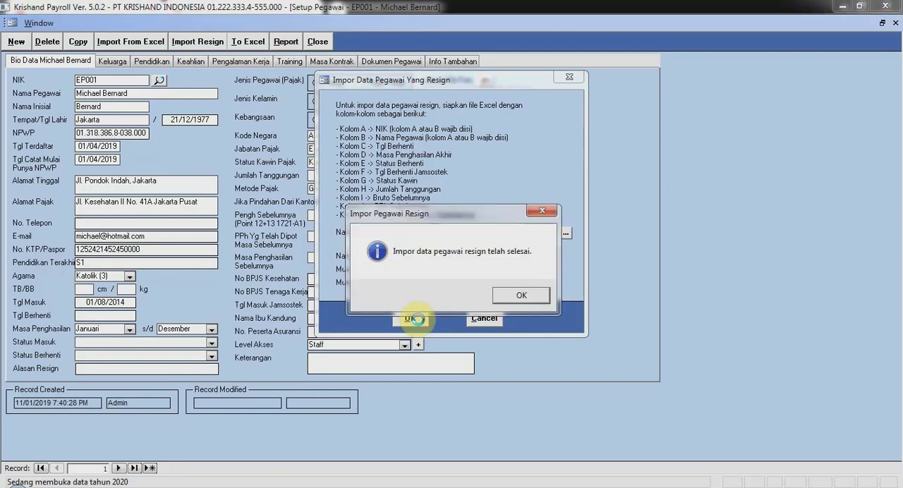
{"action": "left_click", "coordinate": [501, 296]}
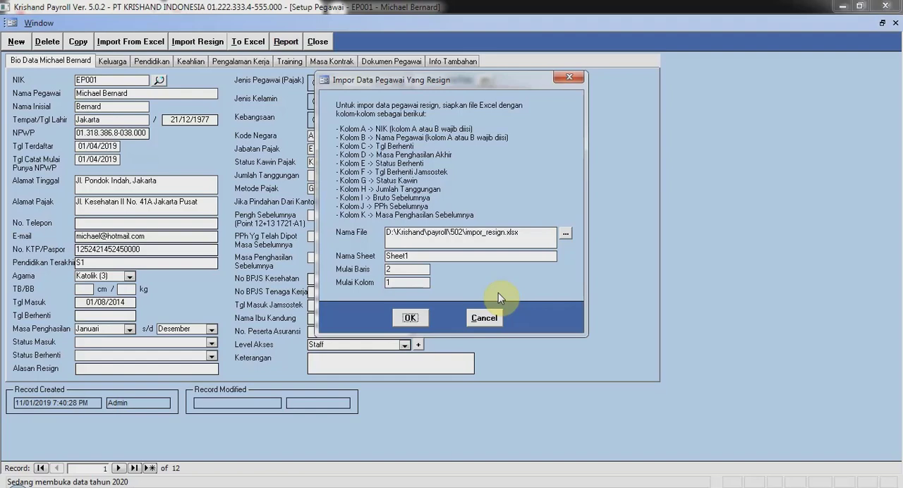
{"action": "left_click", "coordinate": [159, 81]}
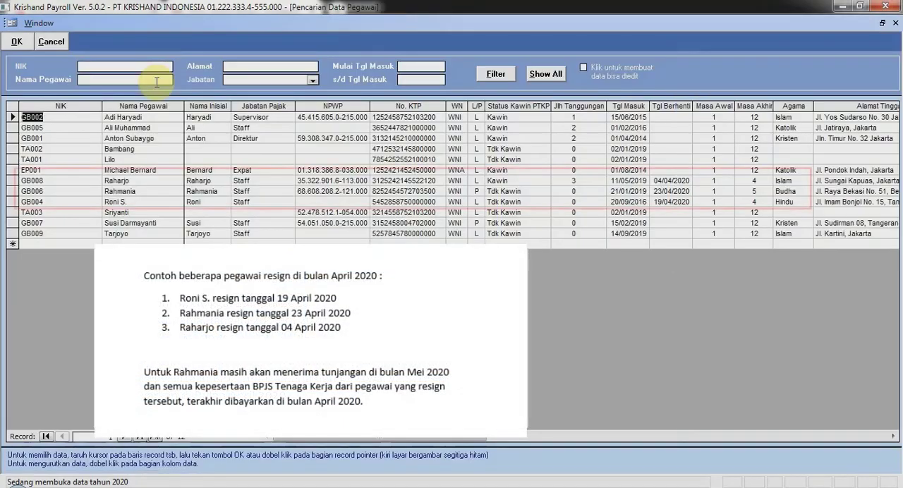